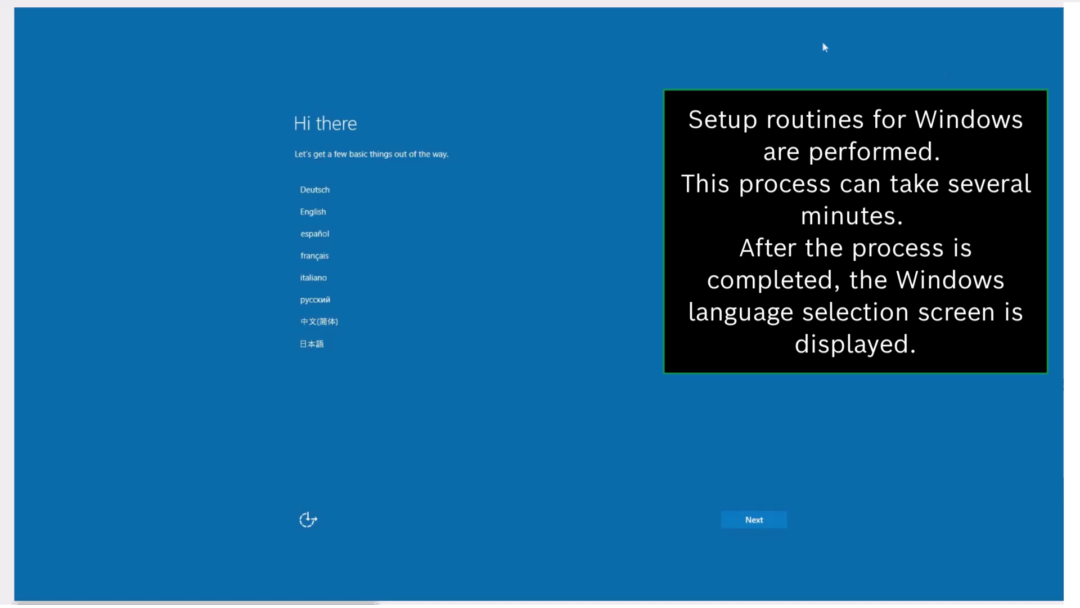
# Choose English with United States region and US keyboard in Windows Setup and continue to the license terms
pyautogui.click(314, 212)
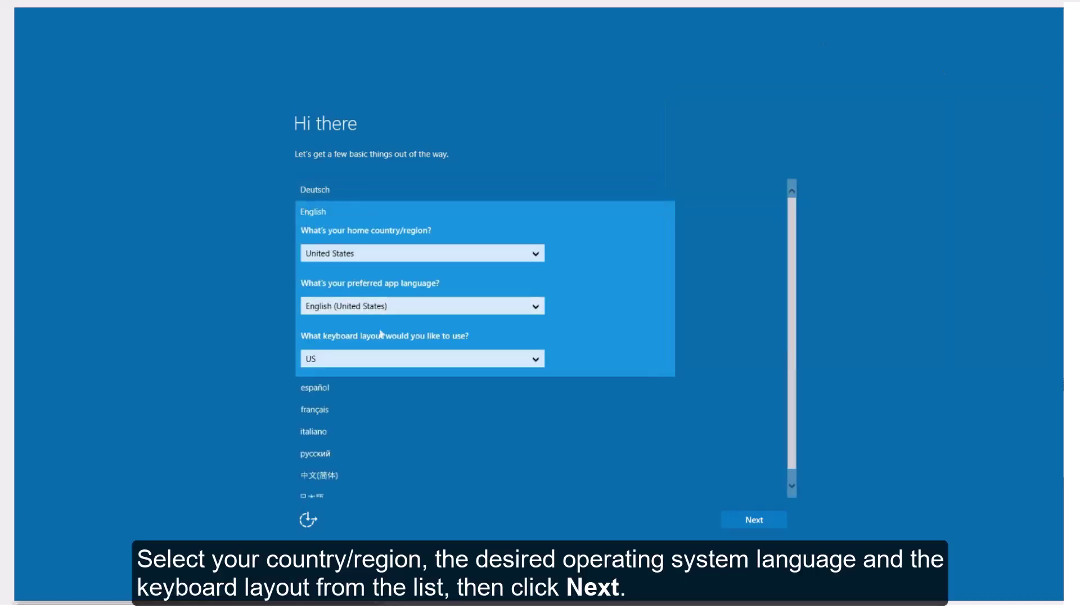
pyautogui.click(418, 255)
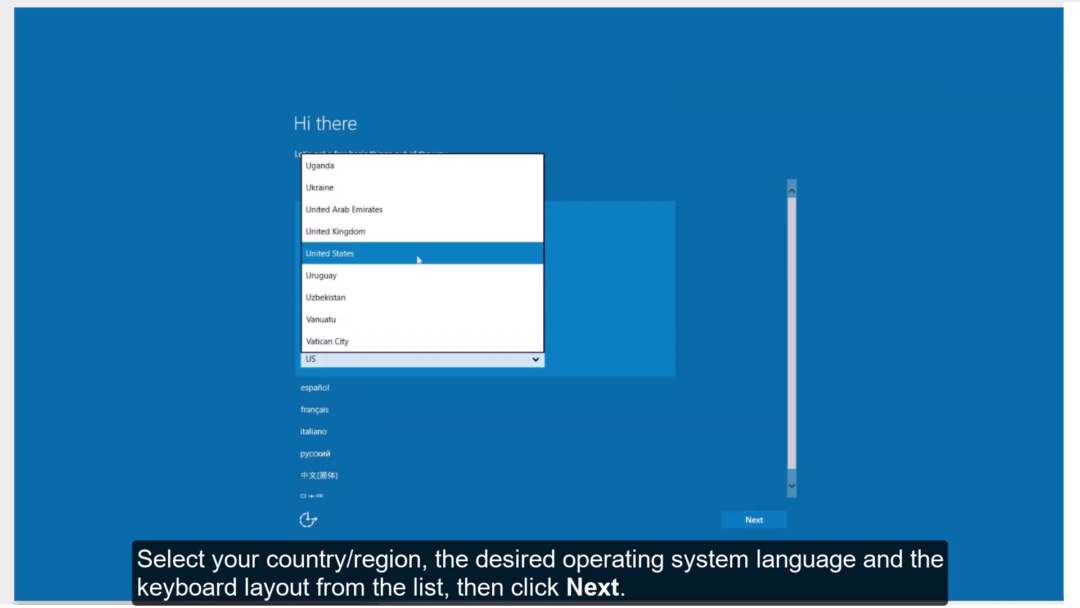
pyautogui.click(419, 259)
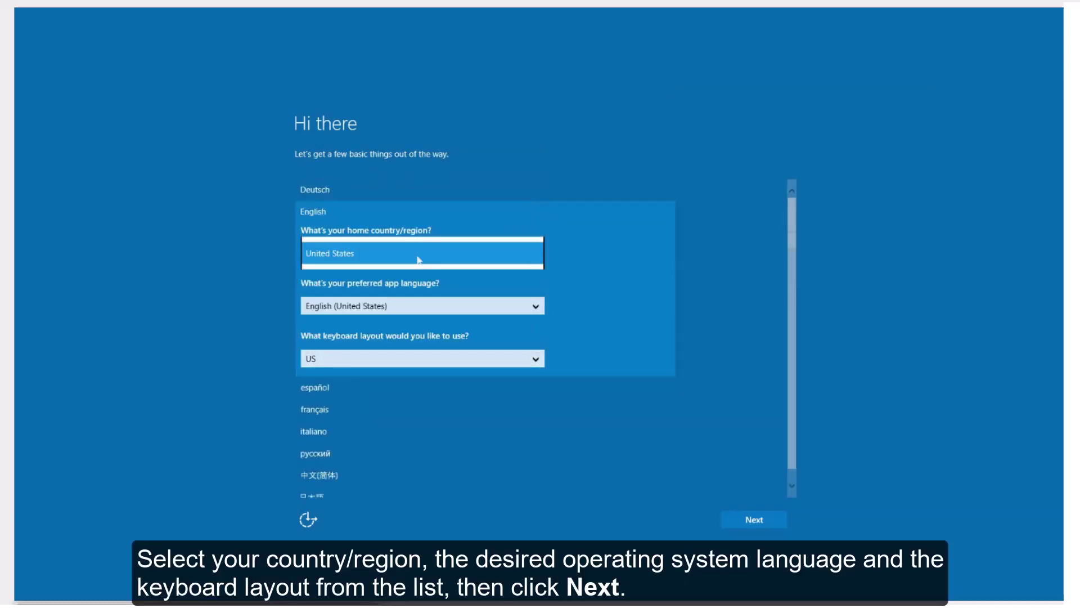
pyautogui.click(762, 522)
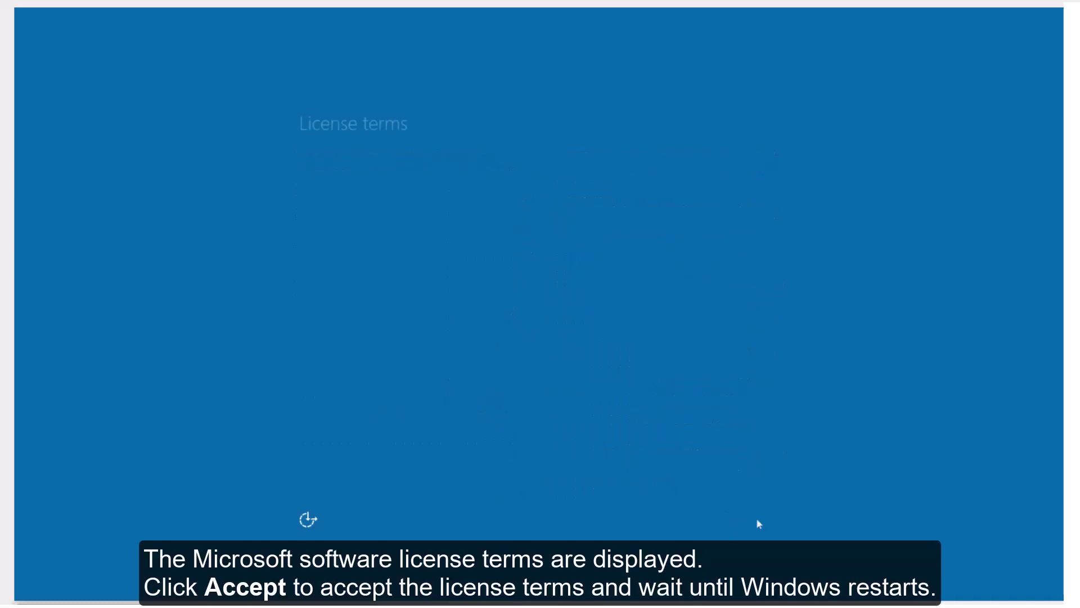
pyautogui.scroll(-5, 707, 420)
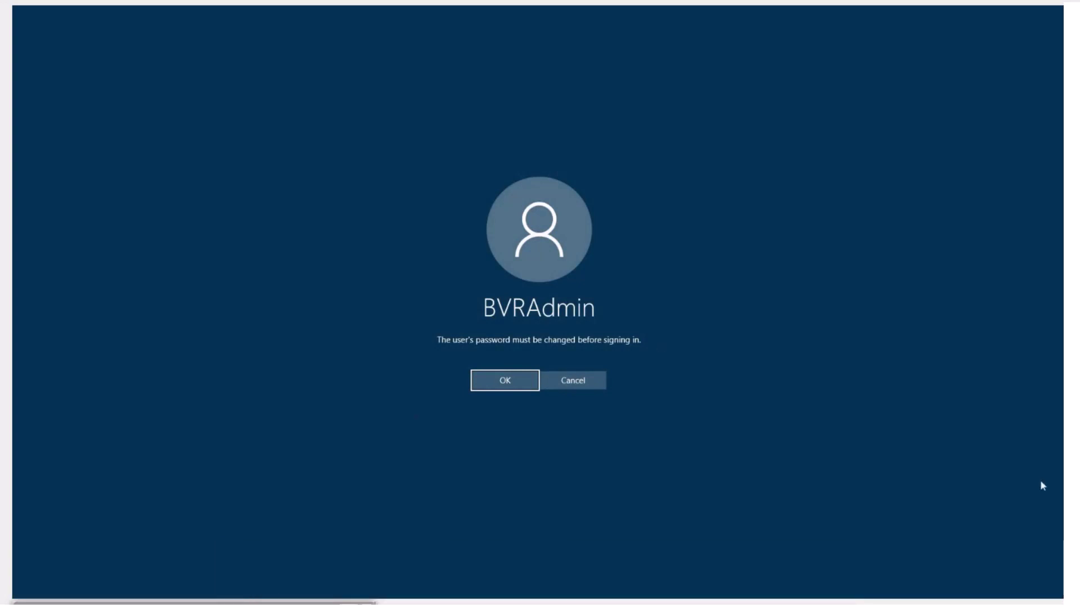
# Acknowledge the password-change notice, then enter and confirm a new administrator password
pyautogui.click(505, 380)
pyautogui.write('••')
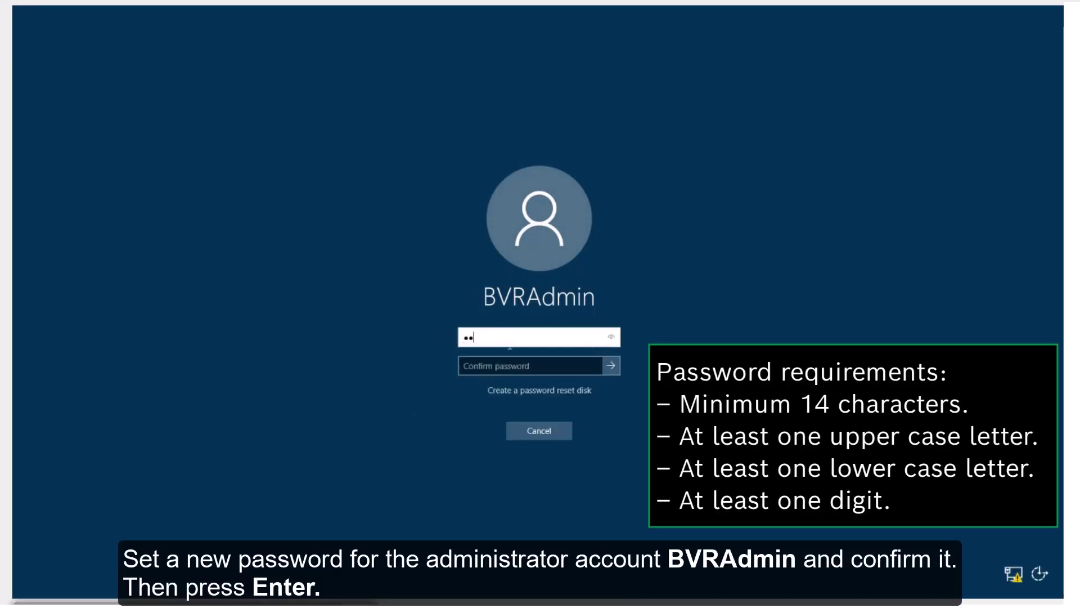
pyautogui.write('••••••••••••••')
pyautogui.press('Tab')
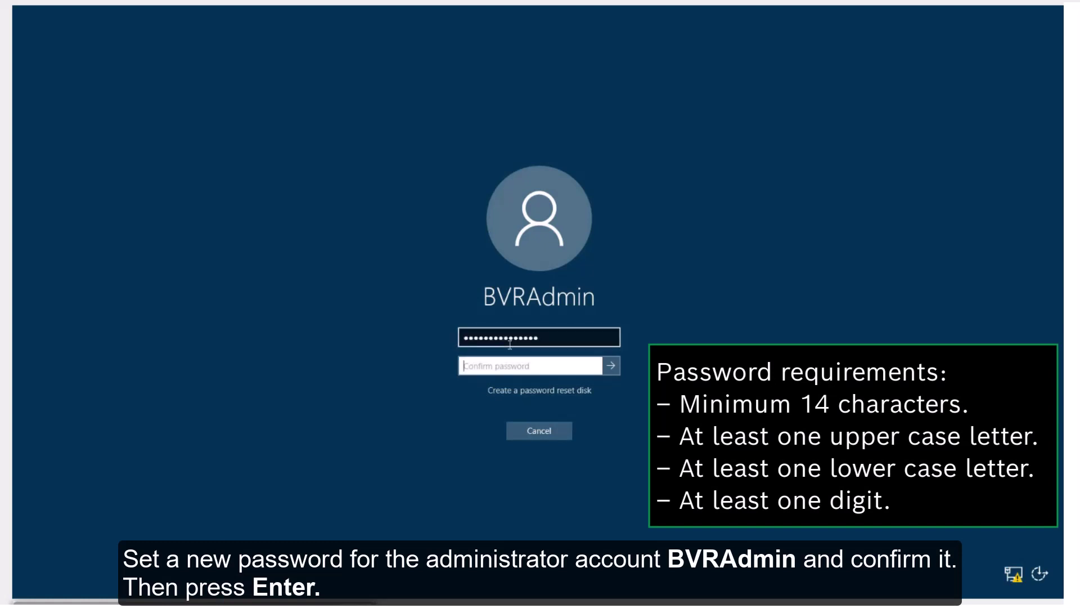
pyautogui.write('••••••••••••••••')
pyautogui.press('Return')
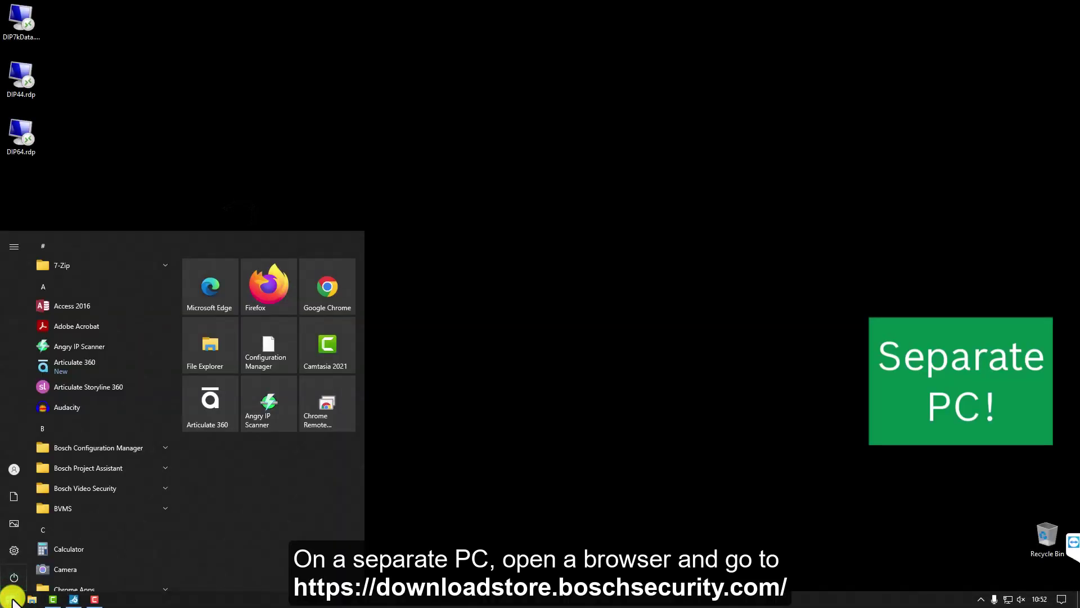
# Open the Bosch download store site (downloadstore.boschsecurity.com) in Firefox
pyautogui.click(277, 274)
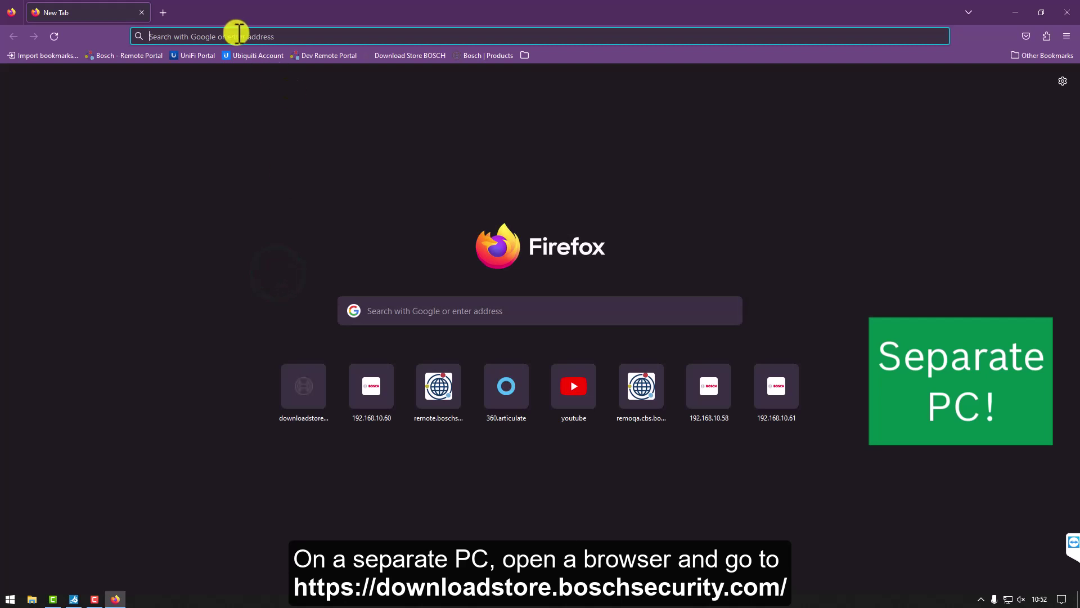
pyautogui.write('downloadstore.boschsecurity.com')
pyautogui.press('Return')
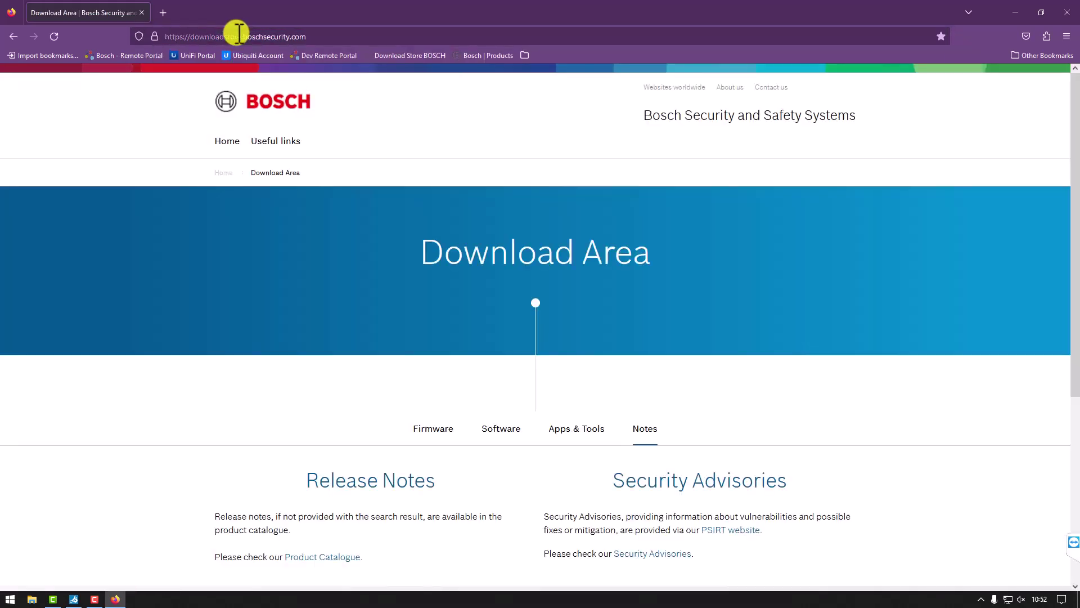
# Filter the Software section to the BVMS Appliances product and list its packages
pyautogui.click(501, 433)
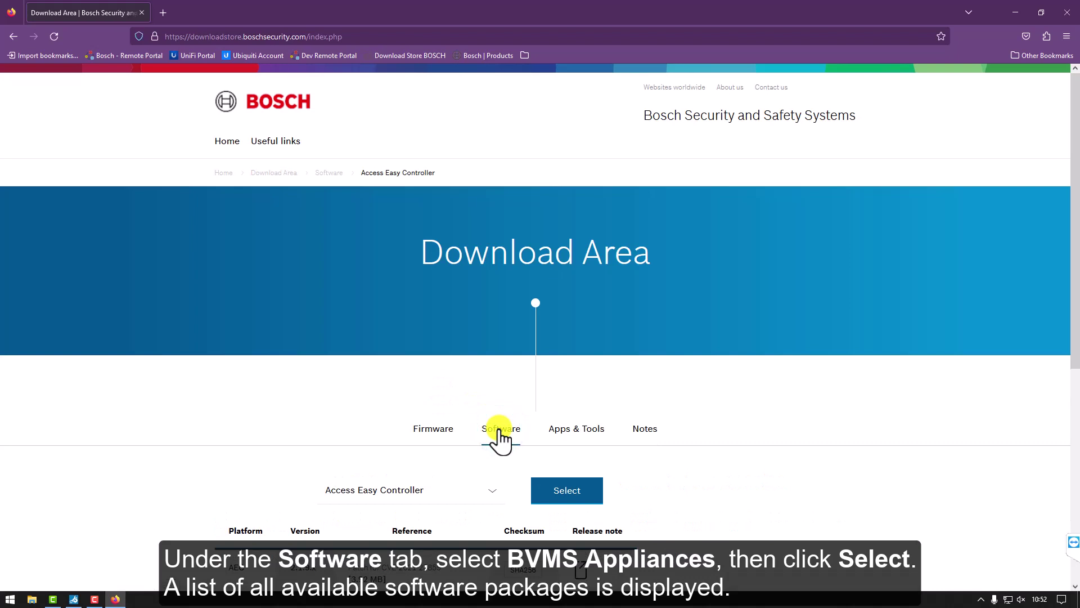
pyautogui.click(459, 491)
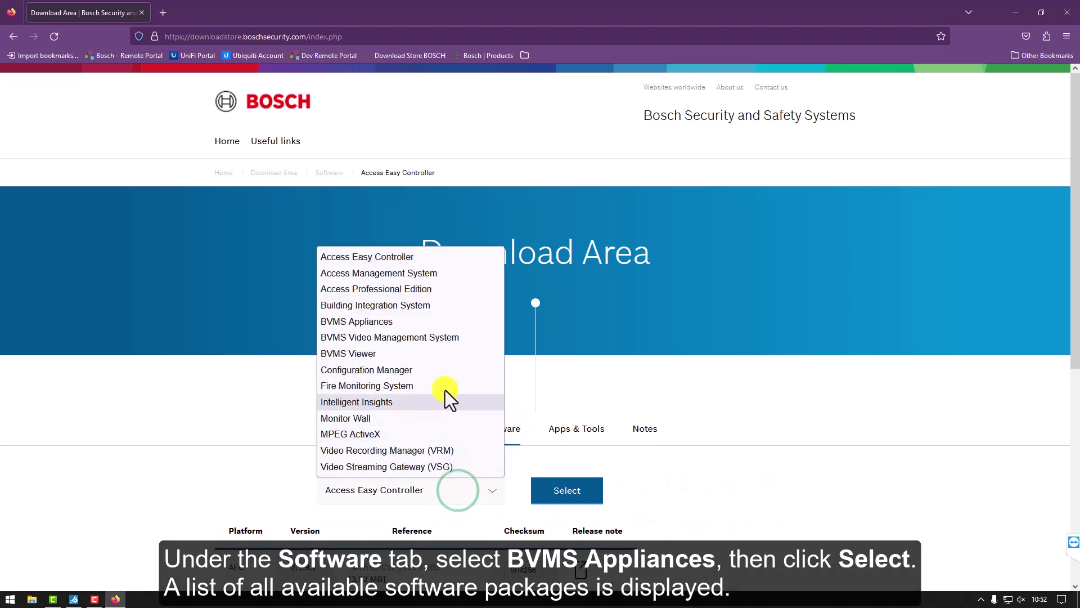
pyautogui.click(382, 321)
pyautogui.click(582, 494)
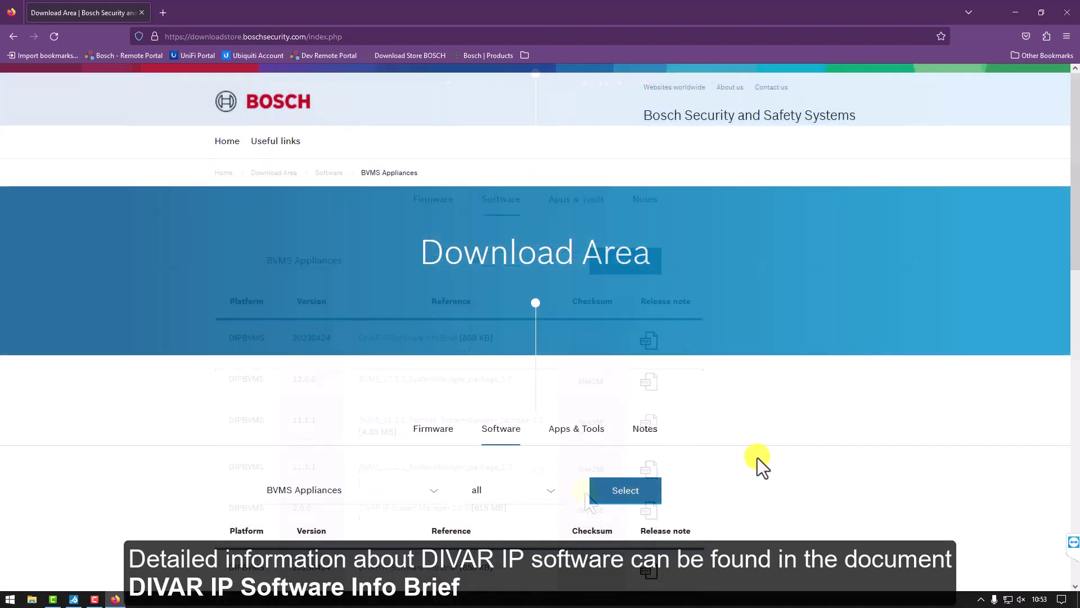
# Scroll the results and download the DIVAR IP System Manager 2.0.0 zip (586 MB)
pyautogui.scroll(-1, 757, 456)
pyautogui.scroll(-3, 756, 457)
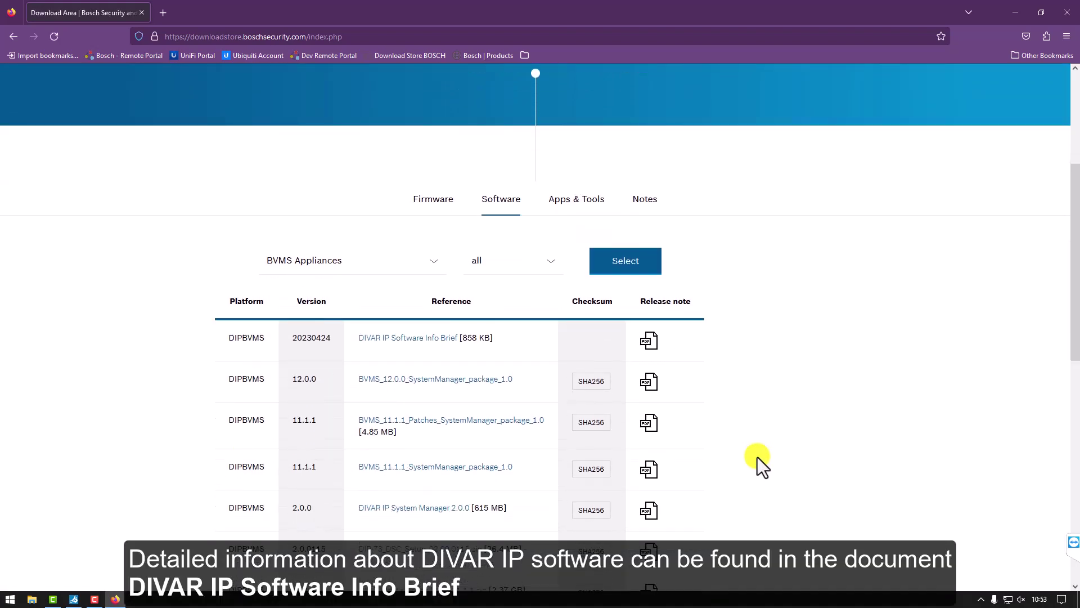
pyautogui.scroll(-1, 757, 457)
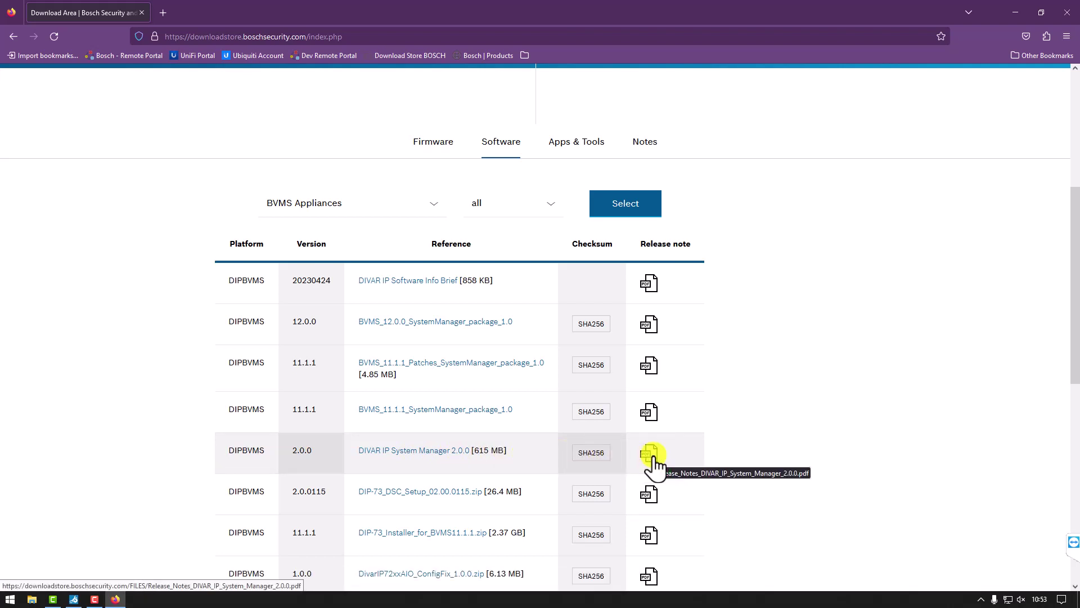
pyautogui.click(432, 455)
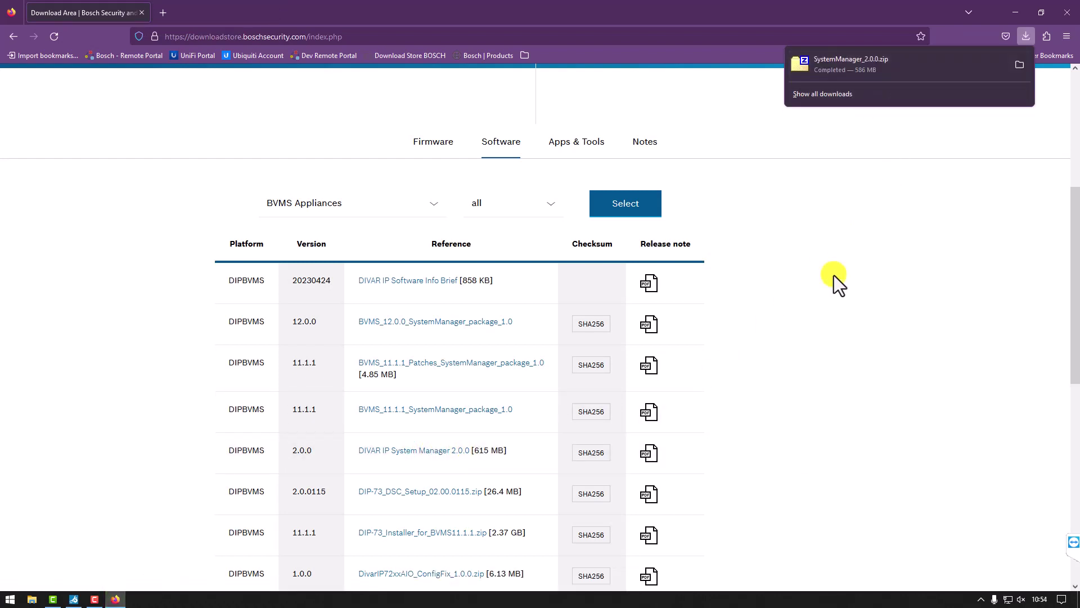
# Extract SystemManager_2.0.0.zip with 7-Zip into a SystemManager_2.0.0 folder and open it
pyautogui.click(1016, 65)
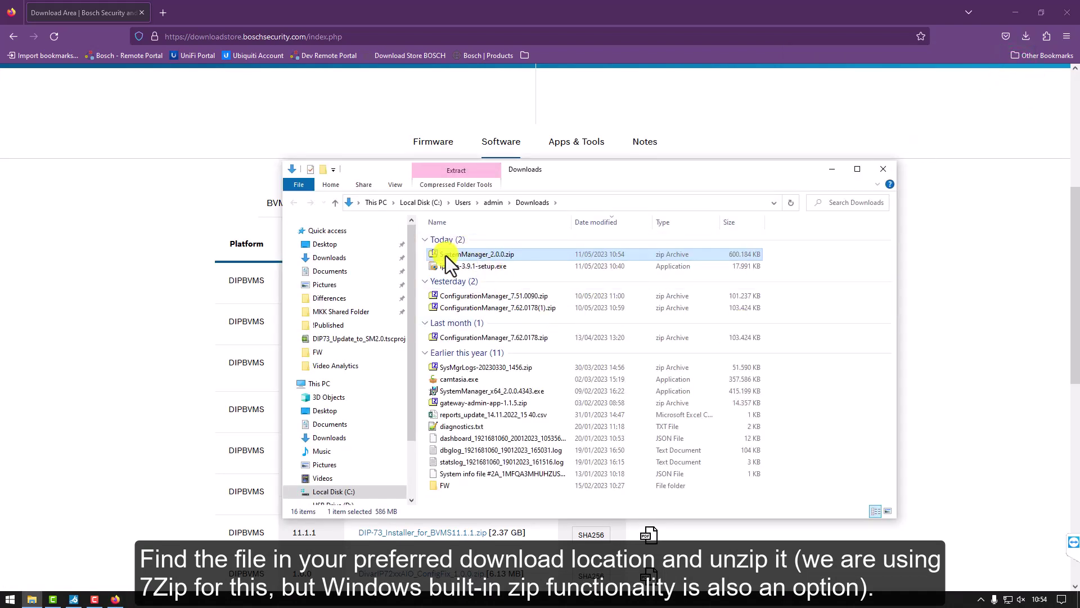
pyautogui.rightClick(480, 254)
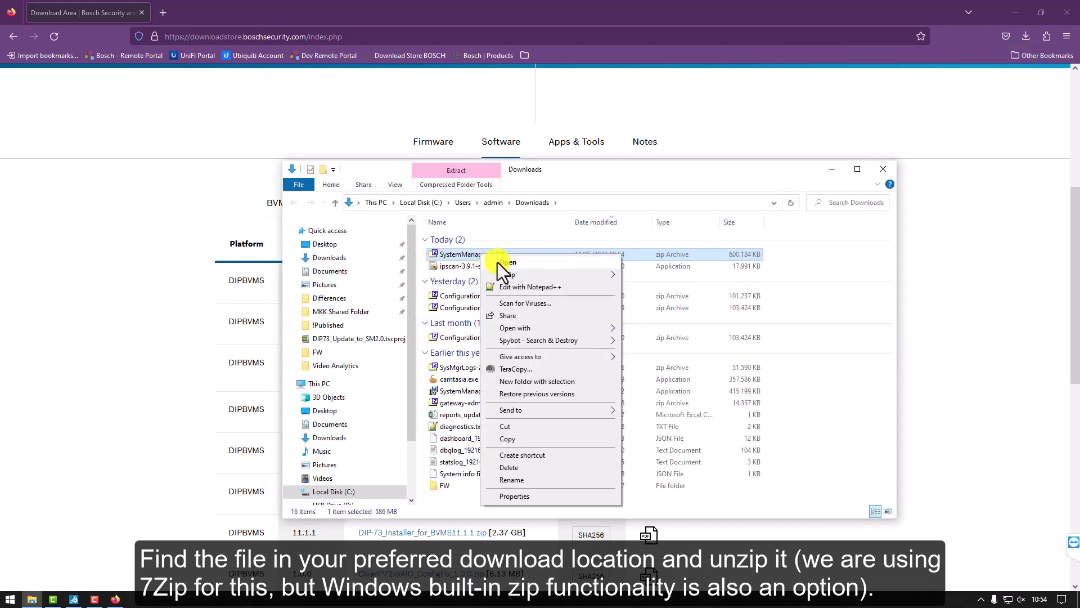
pyautogui.moveTo(506, 276)
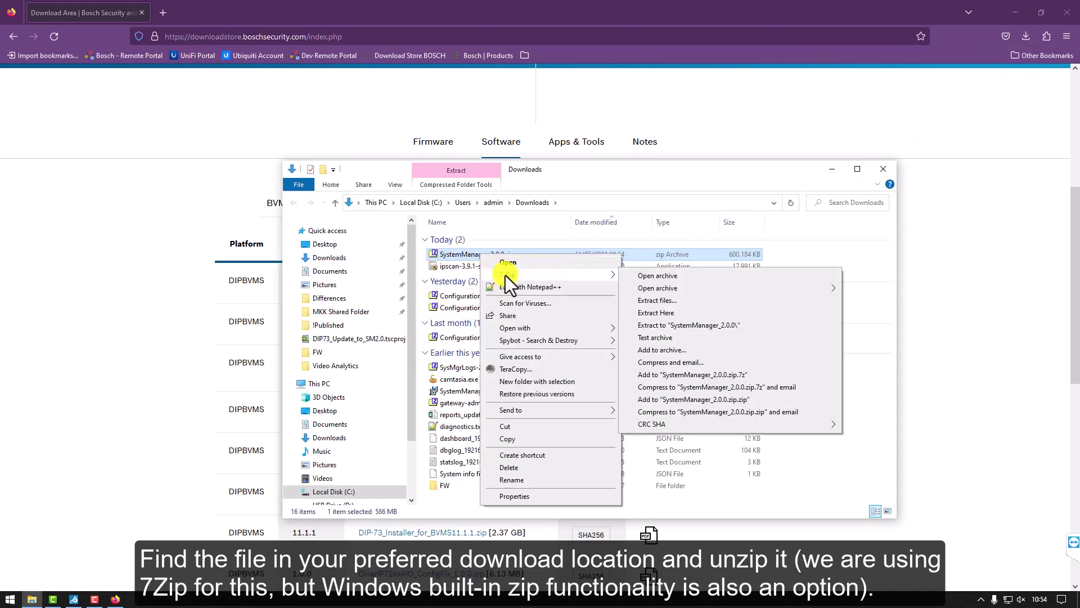
pyautogui.click(657, 325)
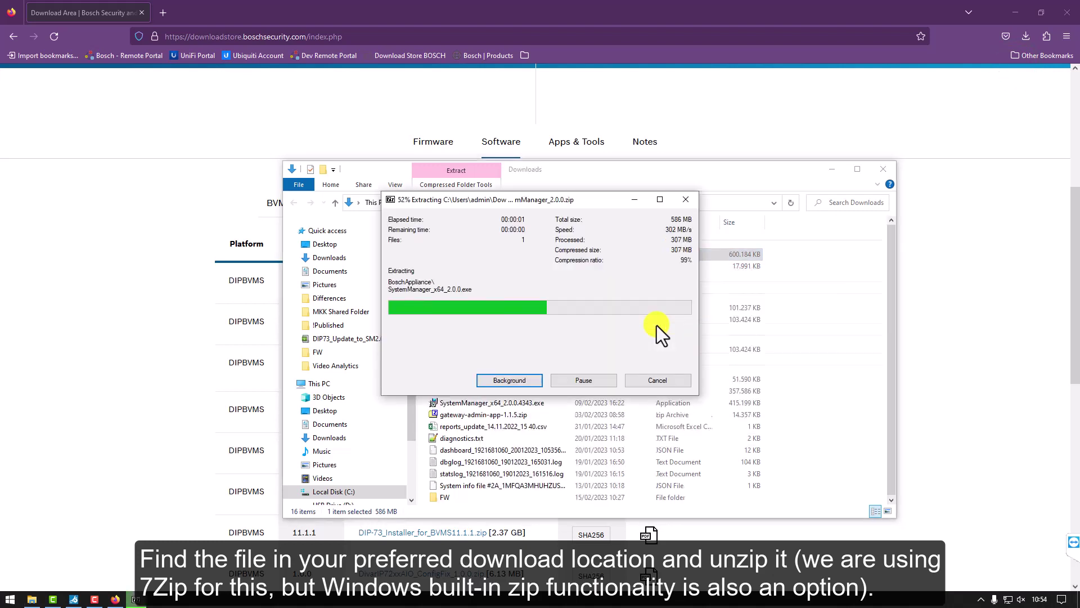
pyautogui.doubleClick(472, 276)
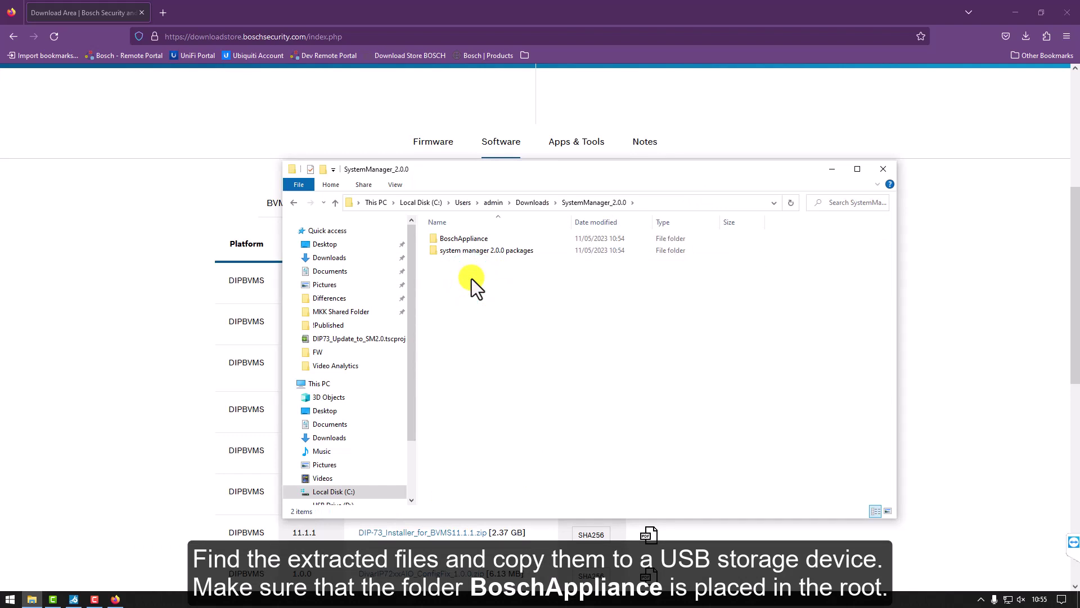
# Place that folder on the left and open USB Drive (D:) in a second Explorer window on the right
pyautogui.moveTo(479, 180); pyautogui.dragTo(264, 171)
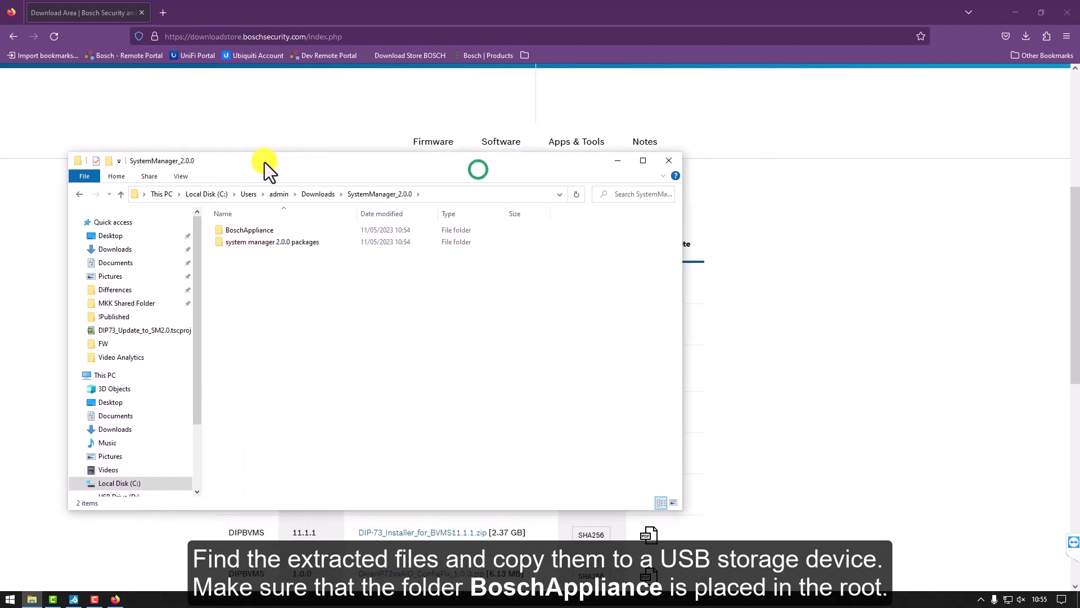
pyautogui.click(10, 599)
pyautogui.click(215, 358)
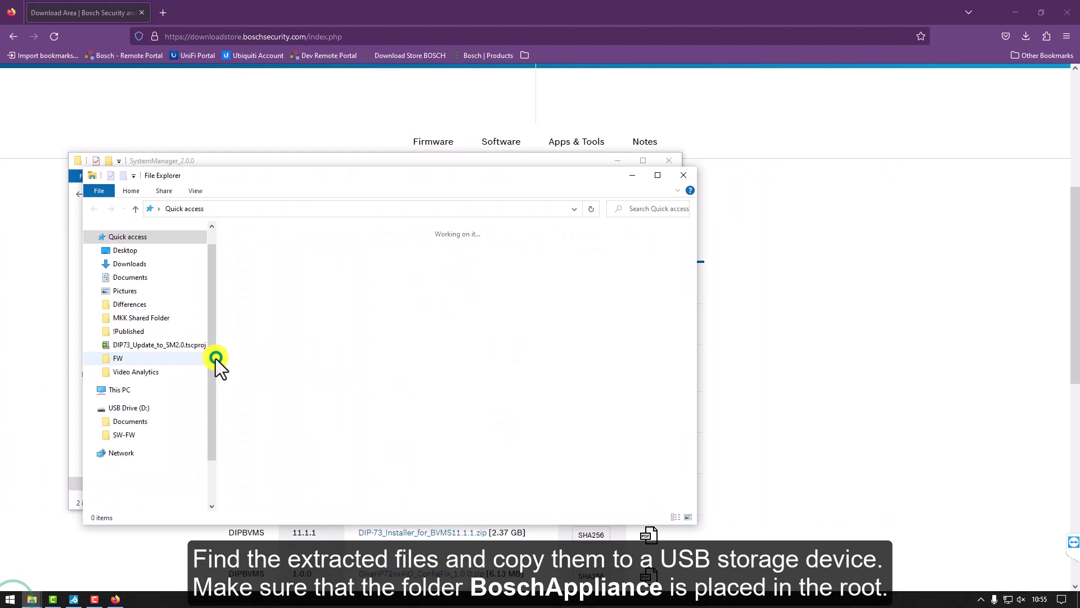
pyautogui.moveTo(232, 183); pyautogui.dragTo(627, 159)
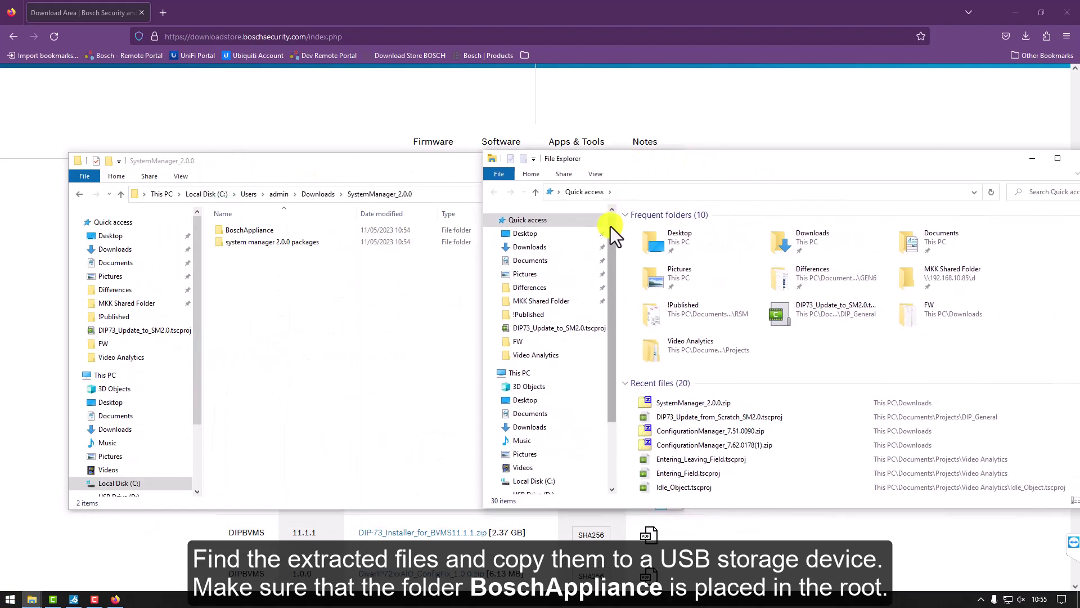
pyautogui.moveTo(612, 233); pyautogui.dragTo(613, 279)
pyautogui.click(529, 405)
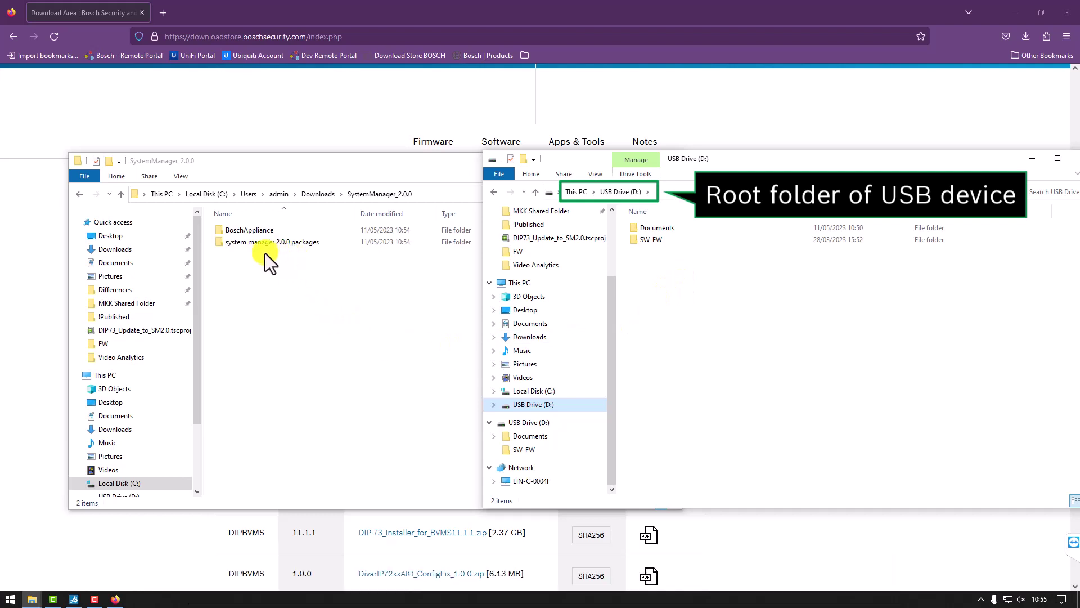
# Drag both package folders onto USB Drive (D:), confirm the paste, then return to Software Selection
pyautogui.moveTo(265, 253); pyautogui.dragTo(790, 318)
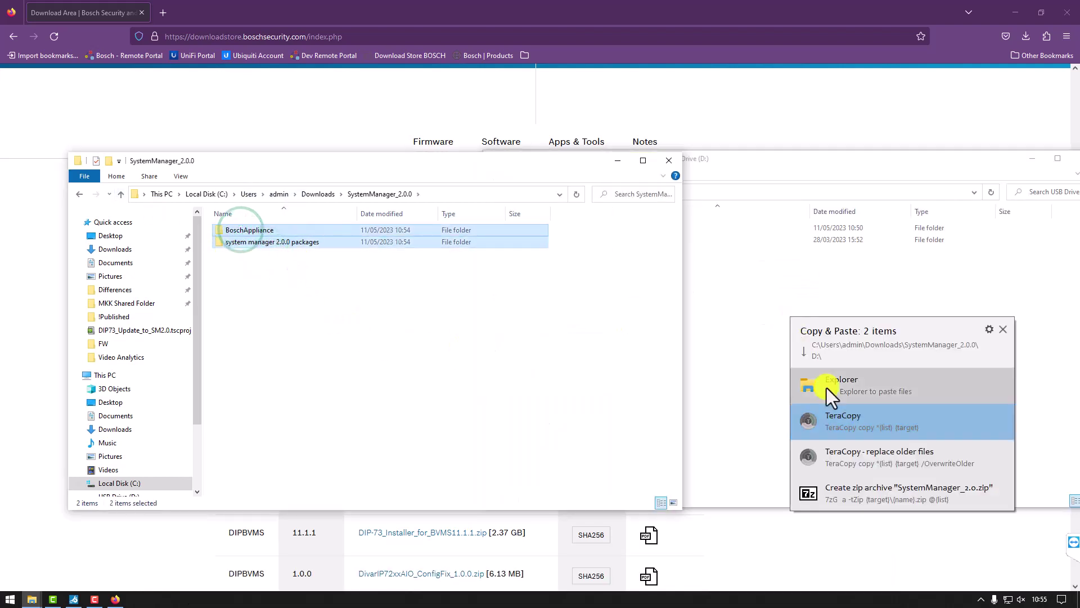
pyautogui.click(826, 394)
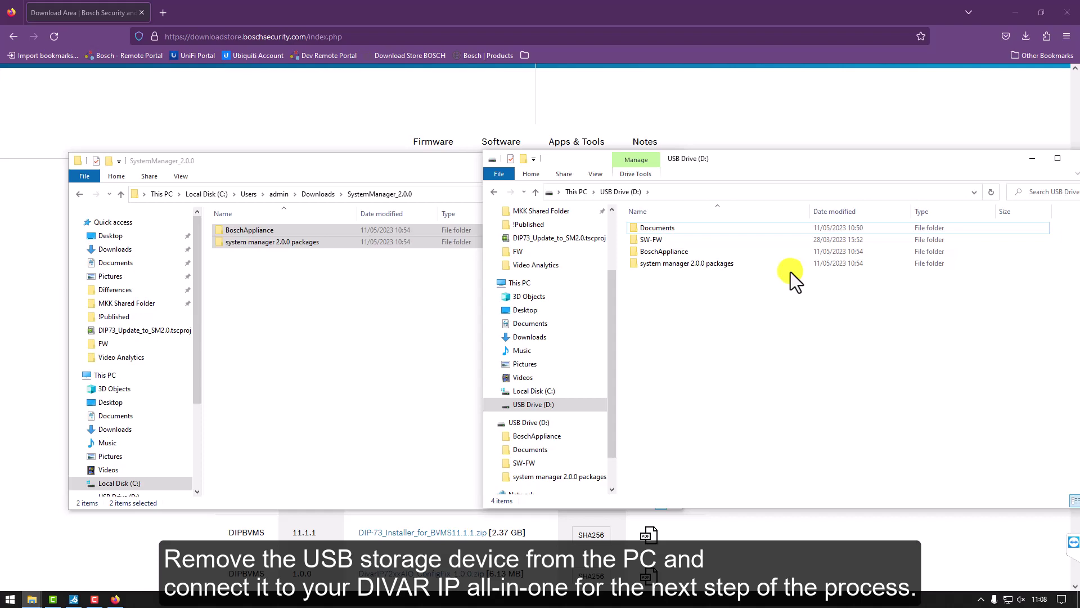
pyautogui.click(73, 598)
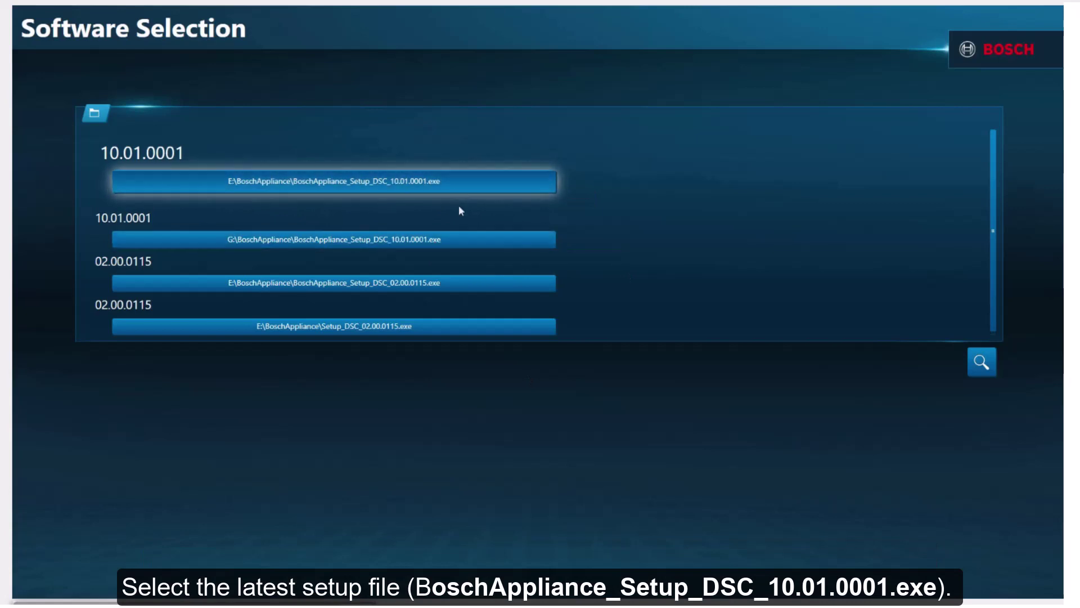
# Run E:\BoschAppliance\BoschAppliance_Setup_DSC_10.01.0001.exe and let the device restart
pyautogui.click(356, 182)
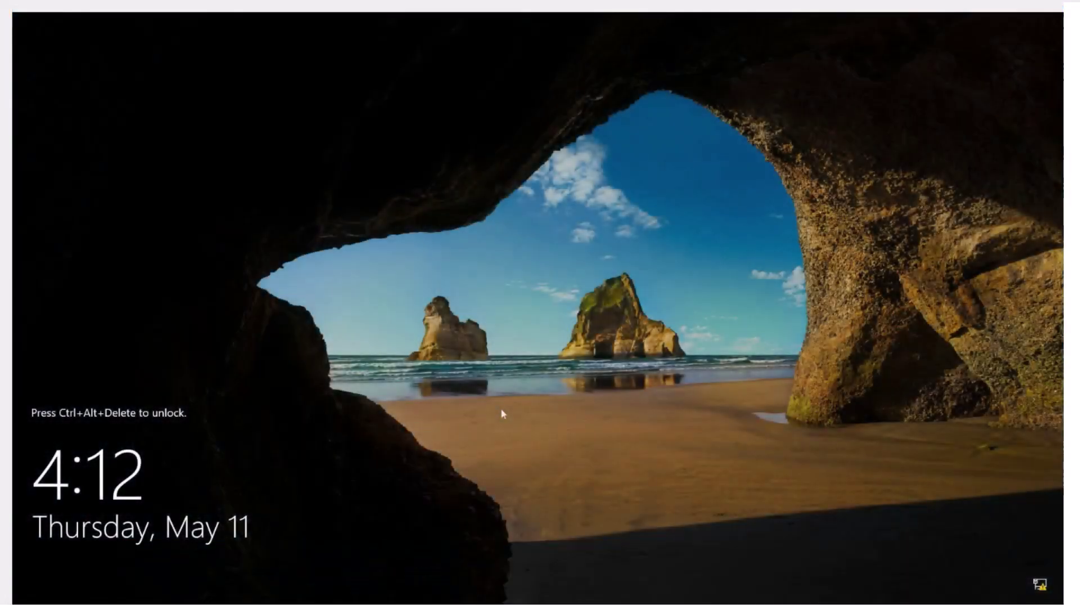
# Unlock with Ctrl+Alt+Delete and sign in with the administrator account's password
pyautogui.hotkey('ctrl', 'alt', 'Delete')
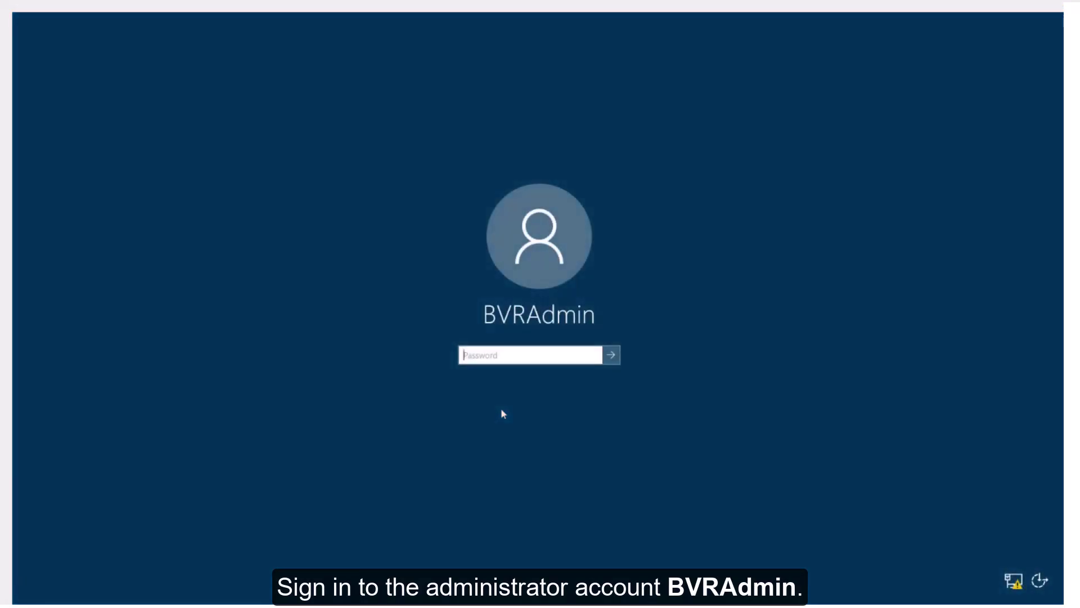
pyautogui.write('•••••••••••••••')
pyautogui.press('Return')
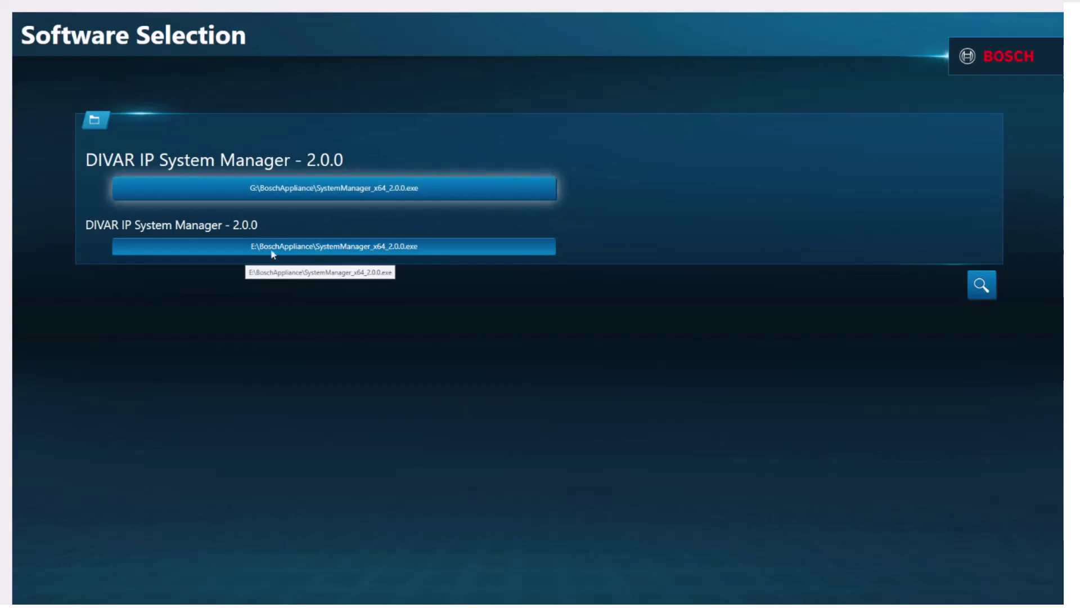
# Run SystemManager_x64_2.0.0.exe from E:\BoschAppliance and accept its EULA
pyautogui.click(272, 251)
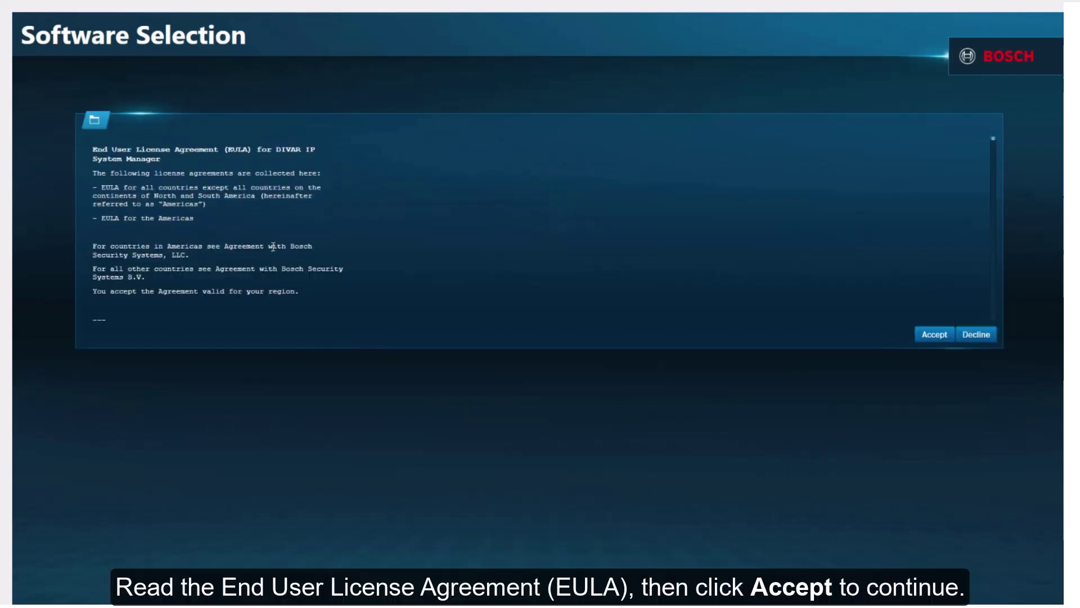
pyautogui.click(933, 335)
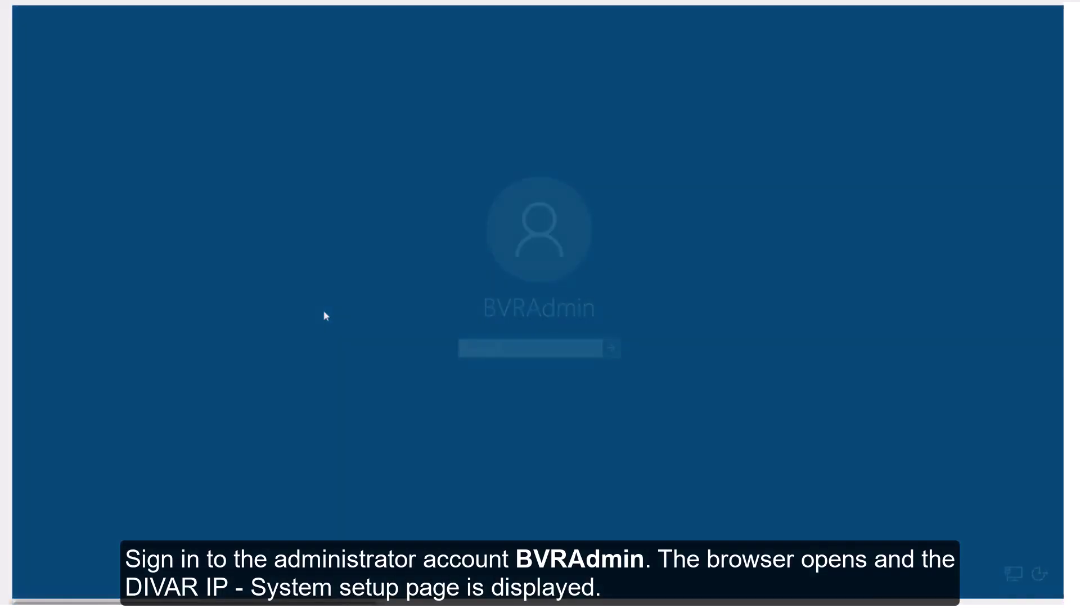
# Enter the administrator password at the sign-in screen to log back in
pyautogui.write('*******')
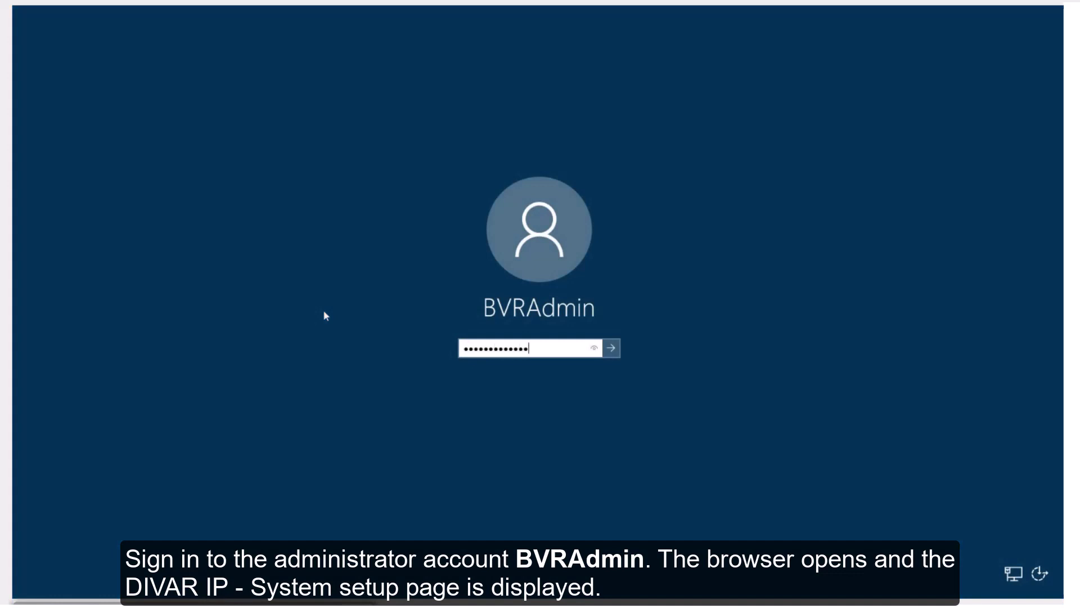
pyautogui.write('*******')
pyautogui.press('Return')
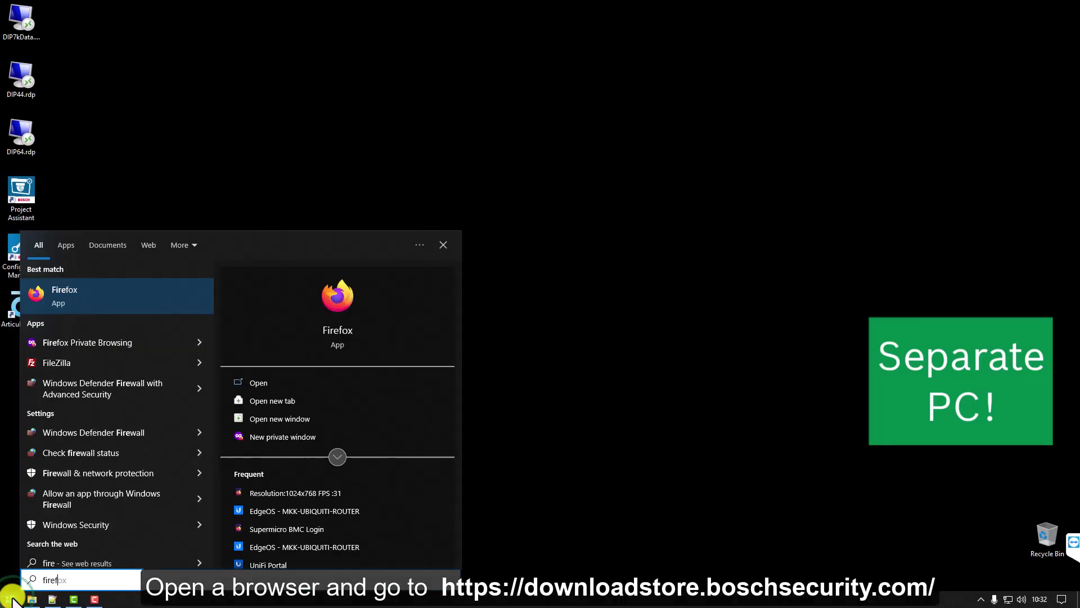
# Launch Firefox and load downloadstore.boschsecurity.com
pyautogui.press('Return')
pyautogui.write('downloadstore.boschsecurity.com/')
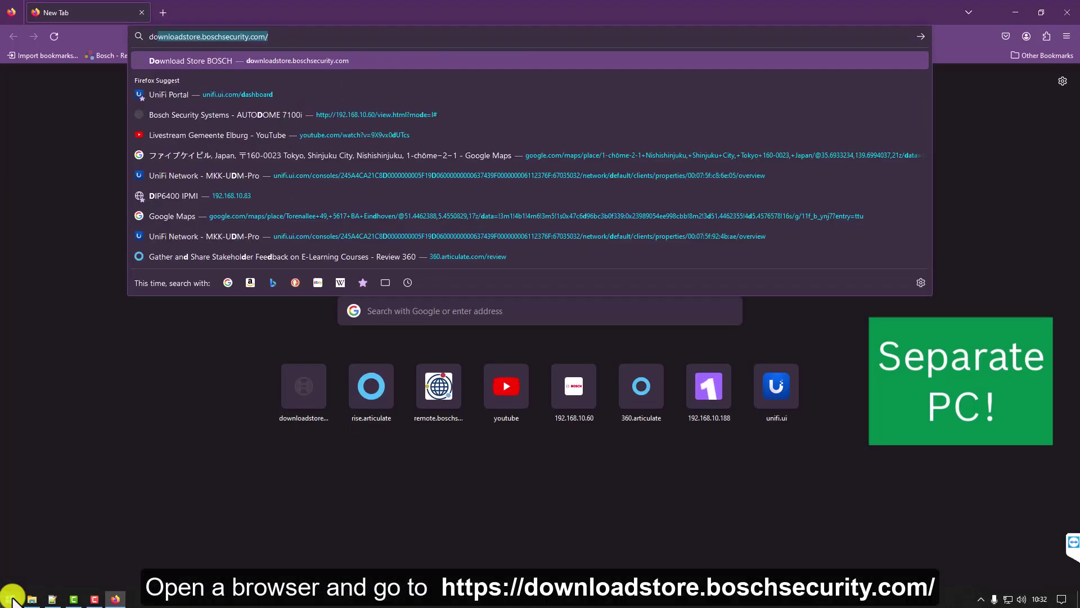
pyautogui.press('Right')
pyautogui.press('Return')
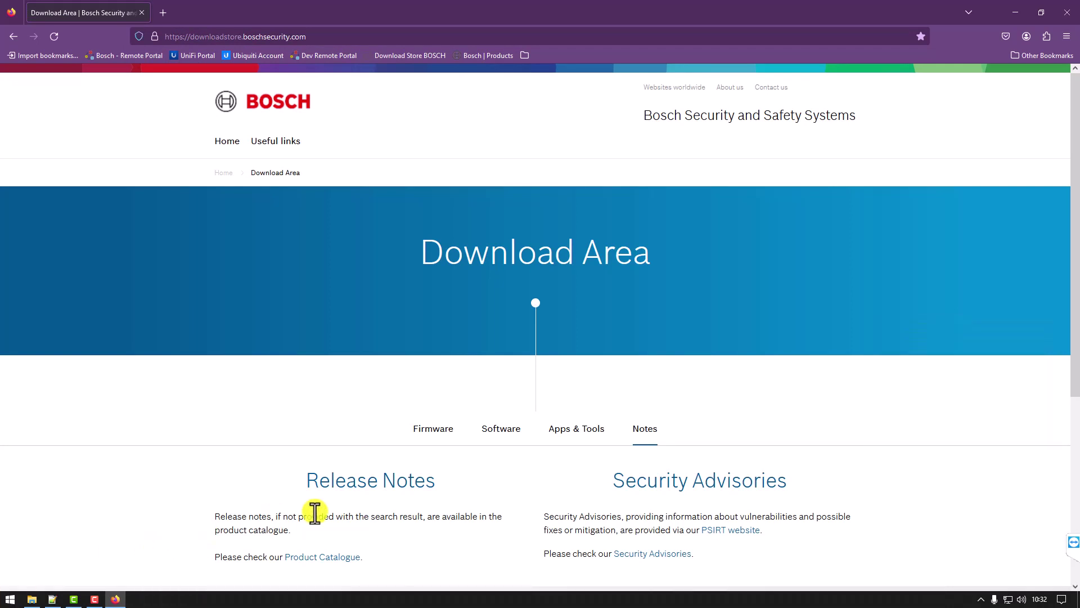
# Under Software, pick BVMS Appliances and download the BVMS_12.0.0_SystemManager_package_1.0 ZIP
pyautogui.click(507, 430)
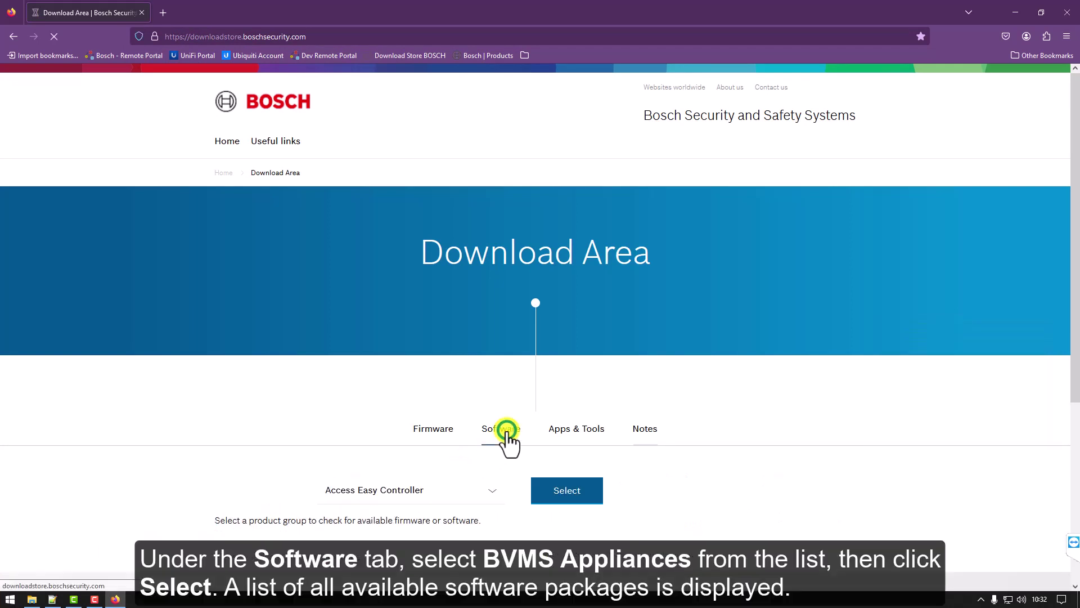
pyautogui.click(492, 491)
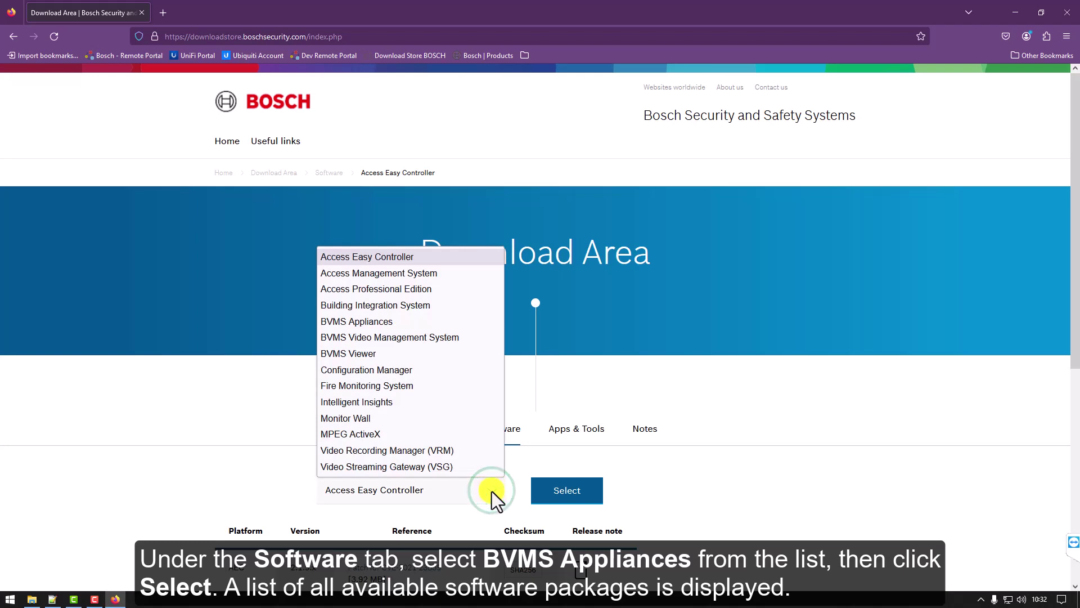
pyautogui.click(381, 324)
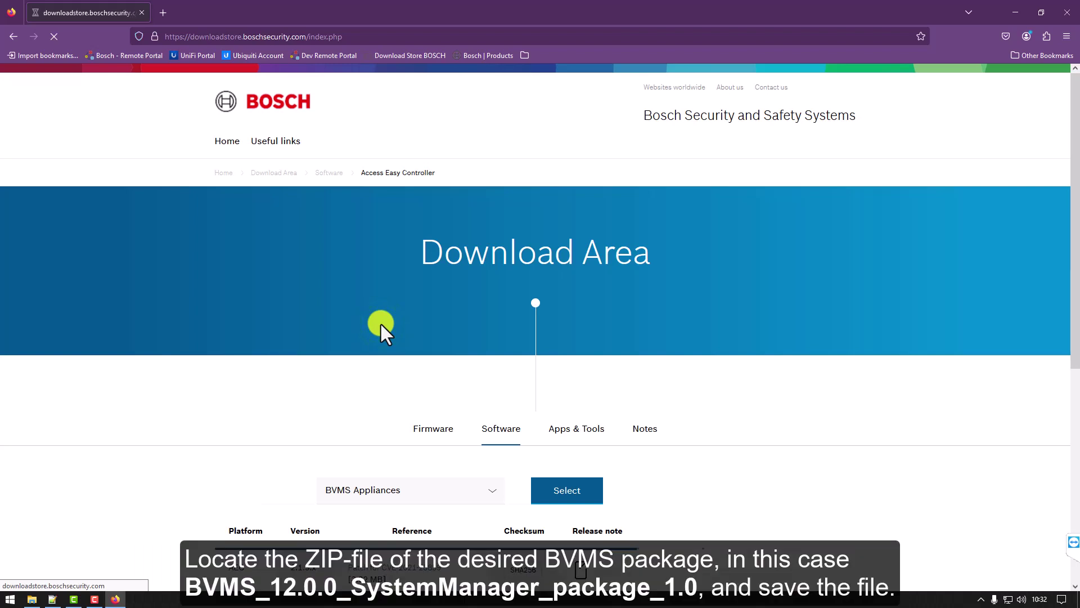
pyautogui.scroll(-2, 381, 324)
pyautogui.scroll(-4, 380, 324)
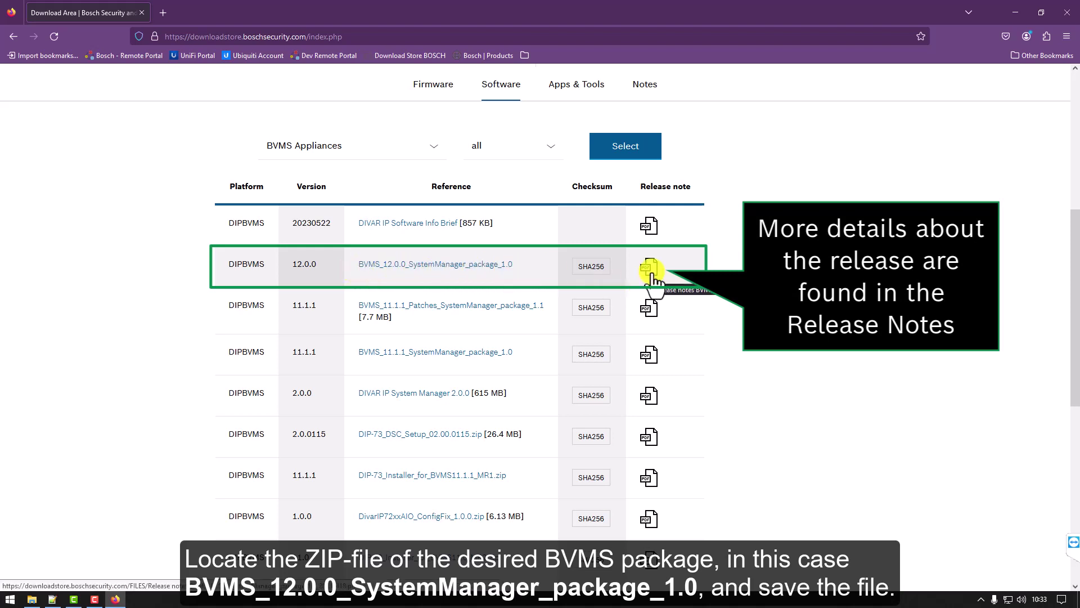
pyautogui.click(484, 266)
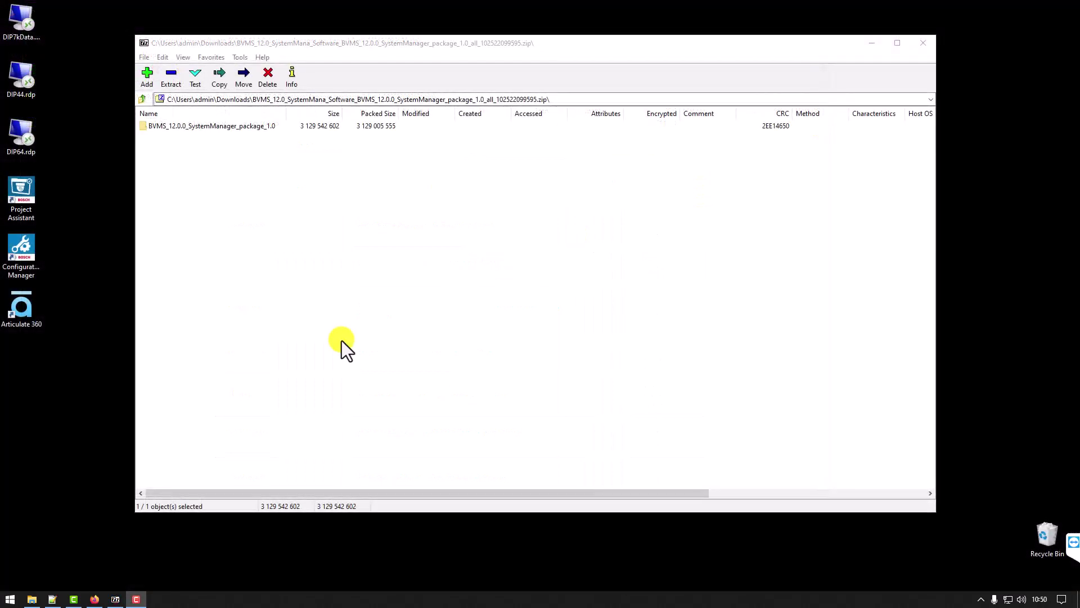
# Extract the BVMS_12.0.0_SystemManager_package_1.0 folder from the archive to D:\
pyautogui.click(168, 76)
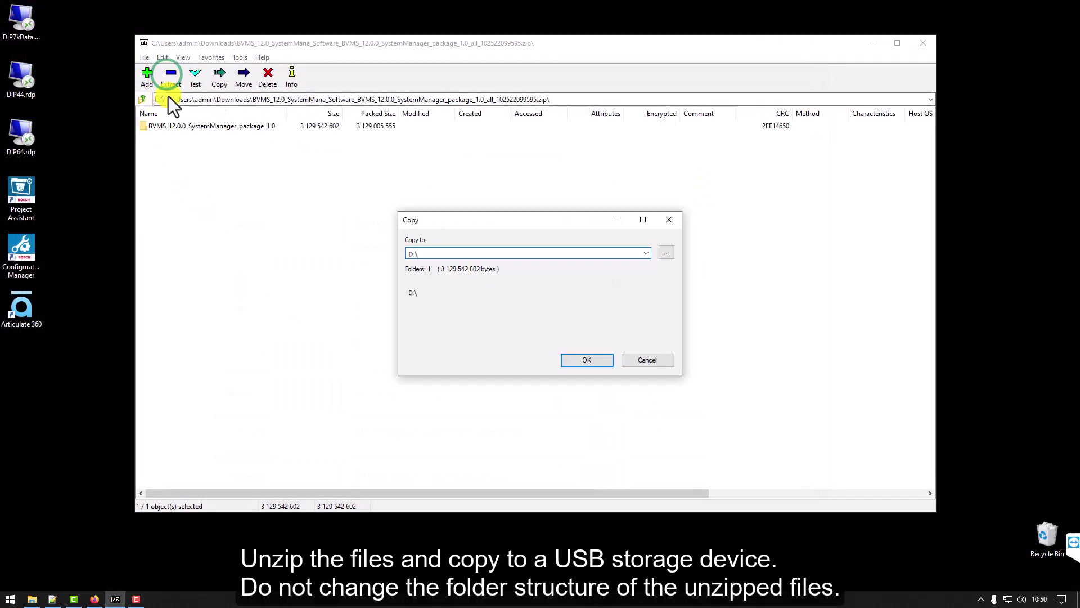
pyautogui.click(582, 359)
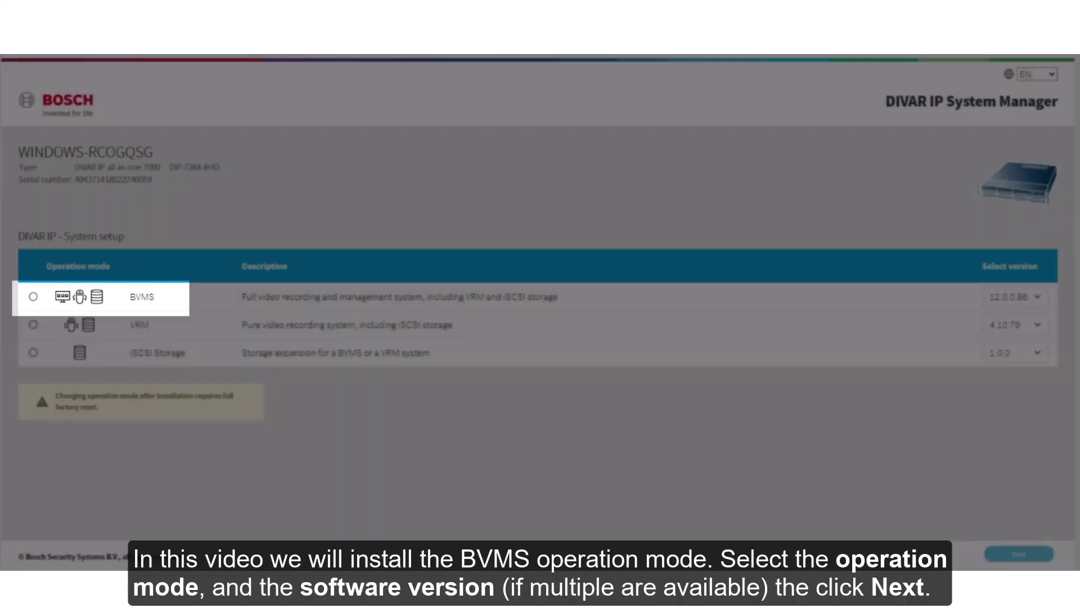
# Select BVMS in the Operation mode table
pyautogui.click(32, 297)
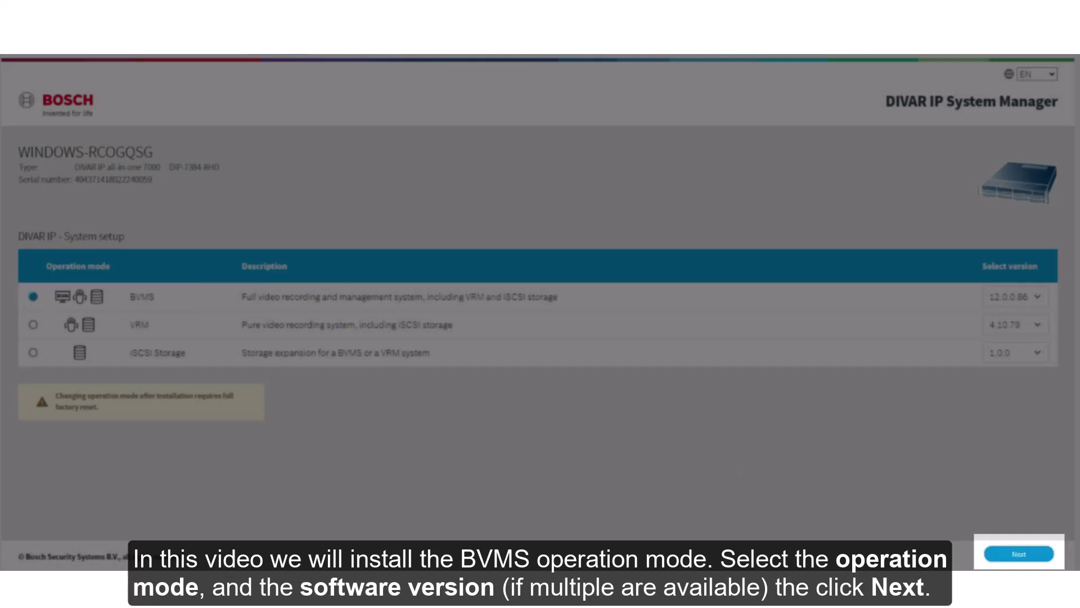
# Proceed to installation, accept the BVMS license agreement and start installing BVMS 12.0.0
pyautogui.click(1003, 554)
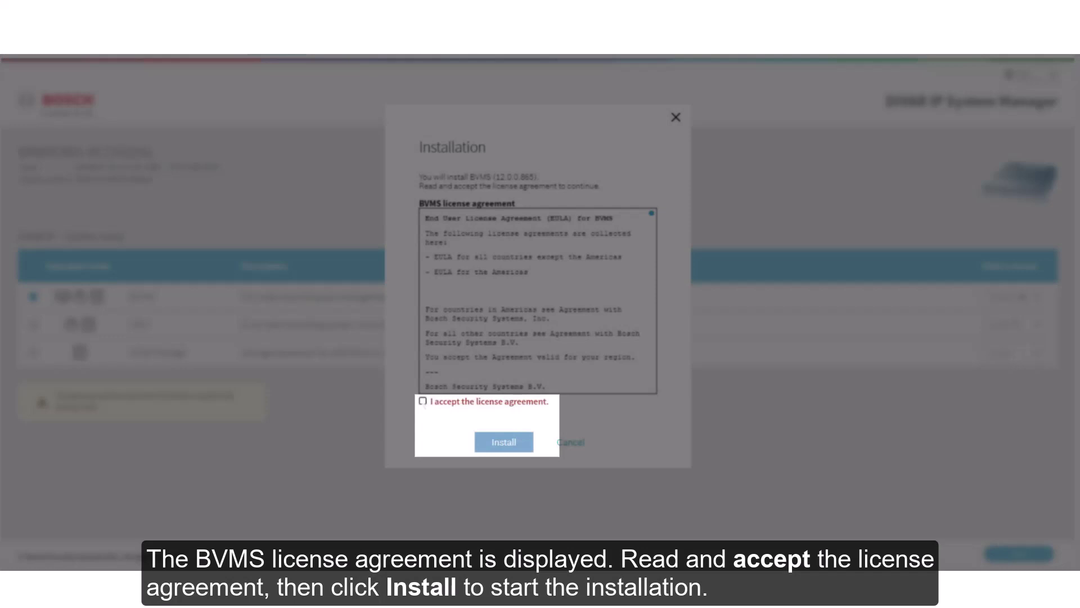
pyautogui.click(423, 401)
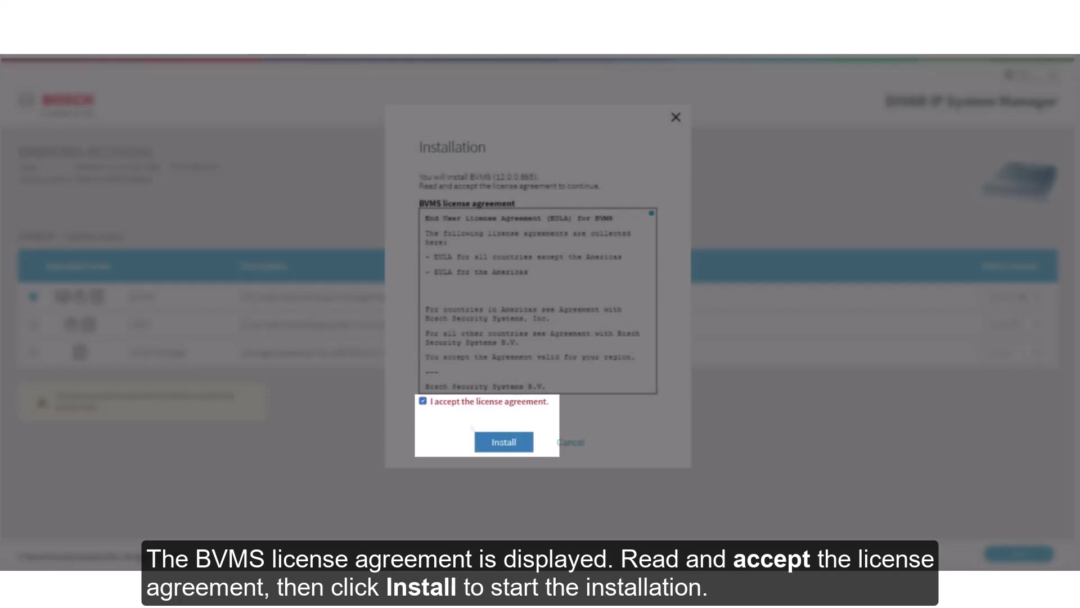
pyautogui.click(504, 442)
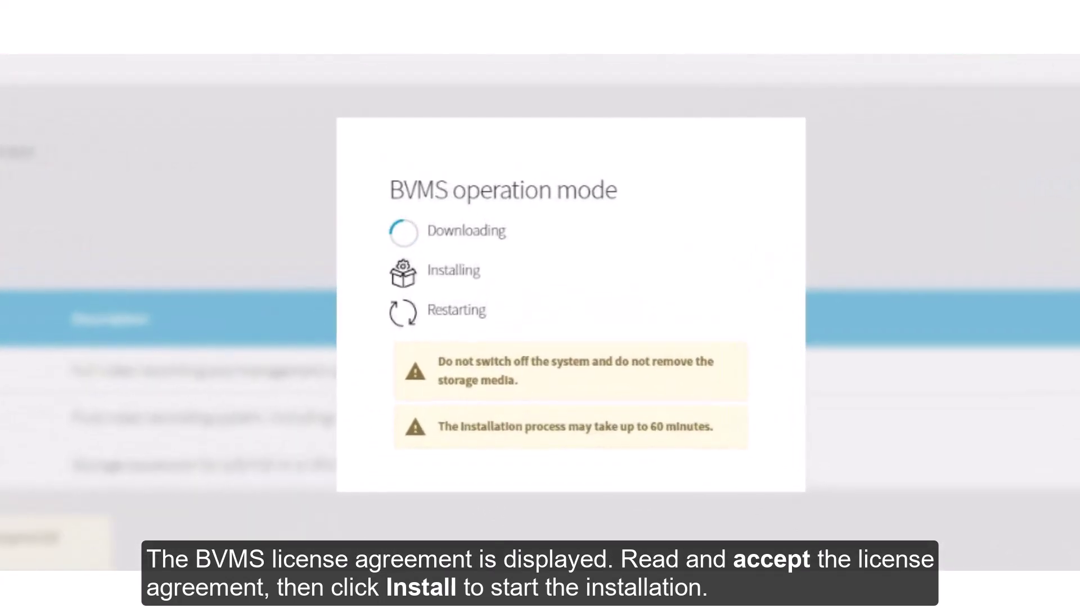